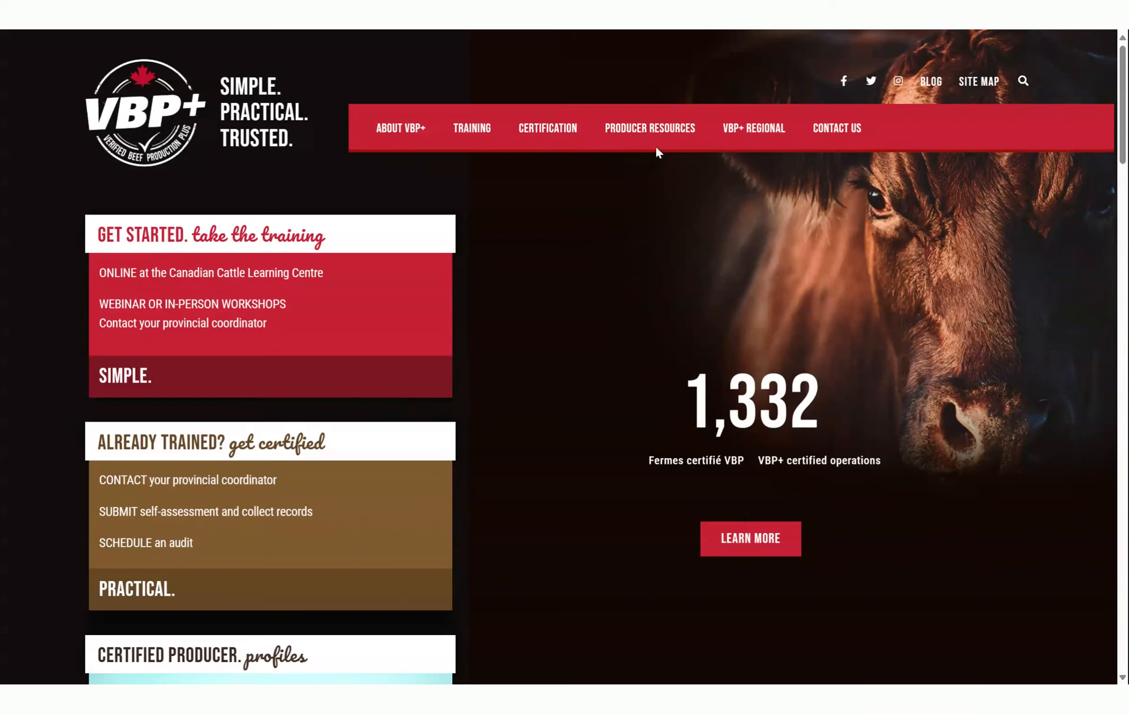
Open the blank template of the VBP+ Animal Movement Record from the Sample Records and Templates page of the producer resources.
mouse_move(650, 136)
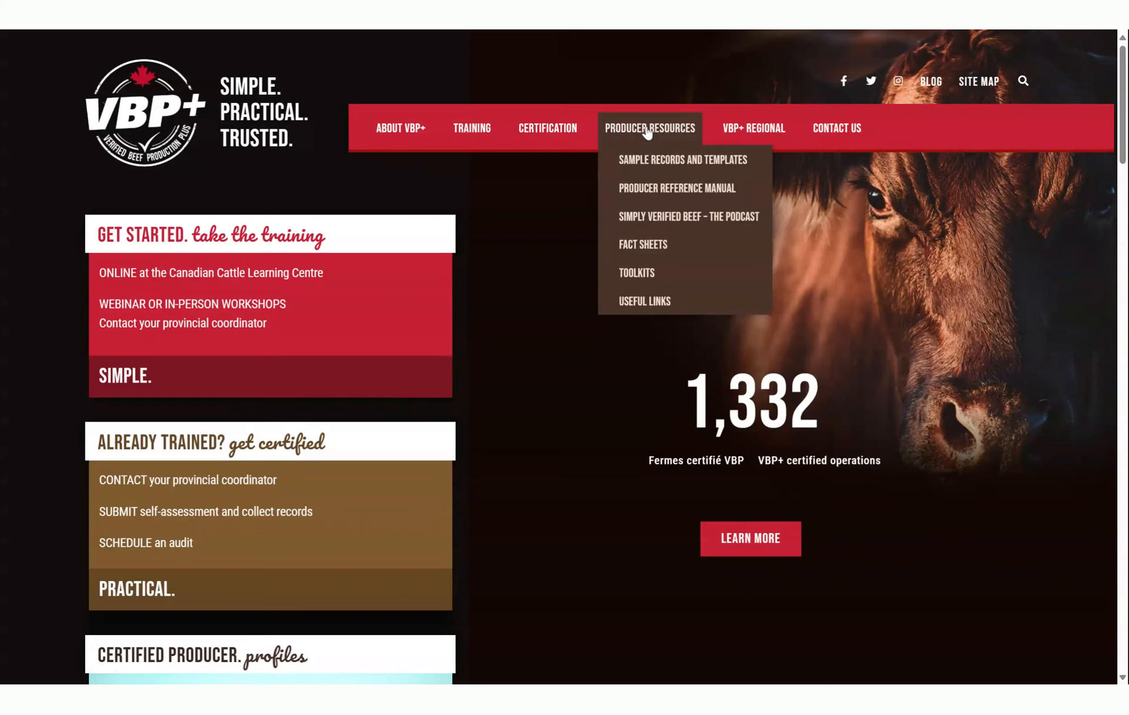
left_click(636, 162)
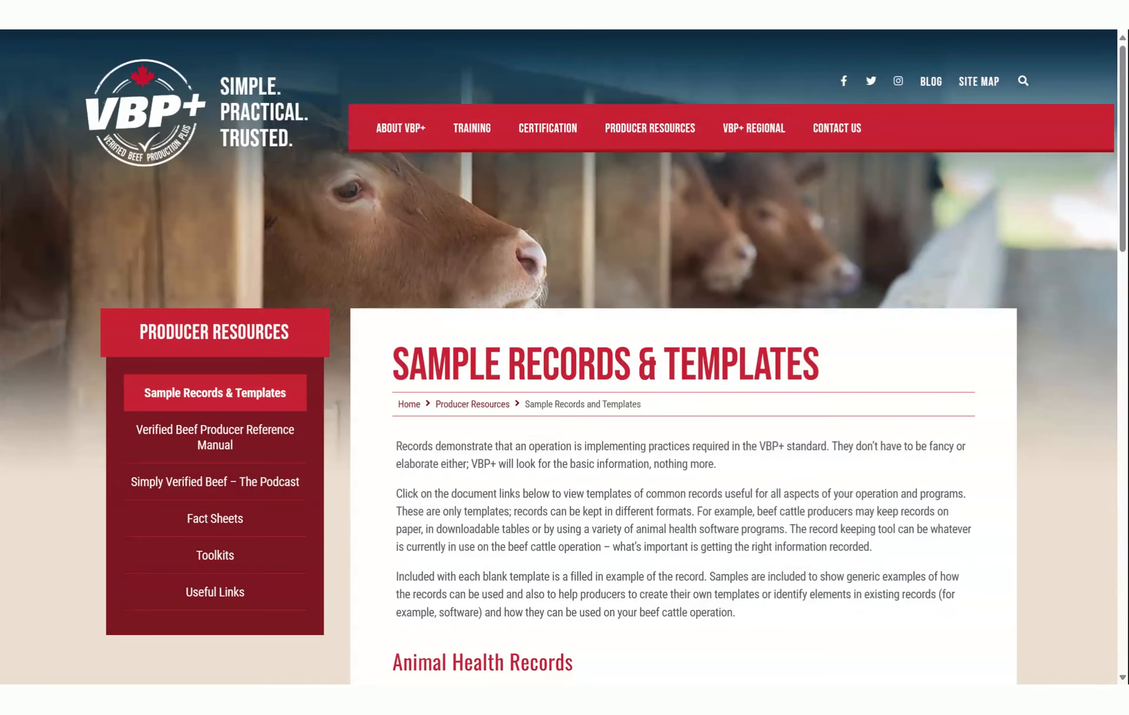
scroll(682, 353, "down", 9)
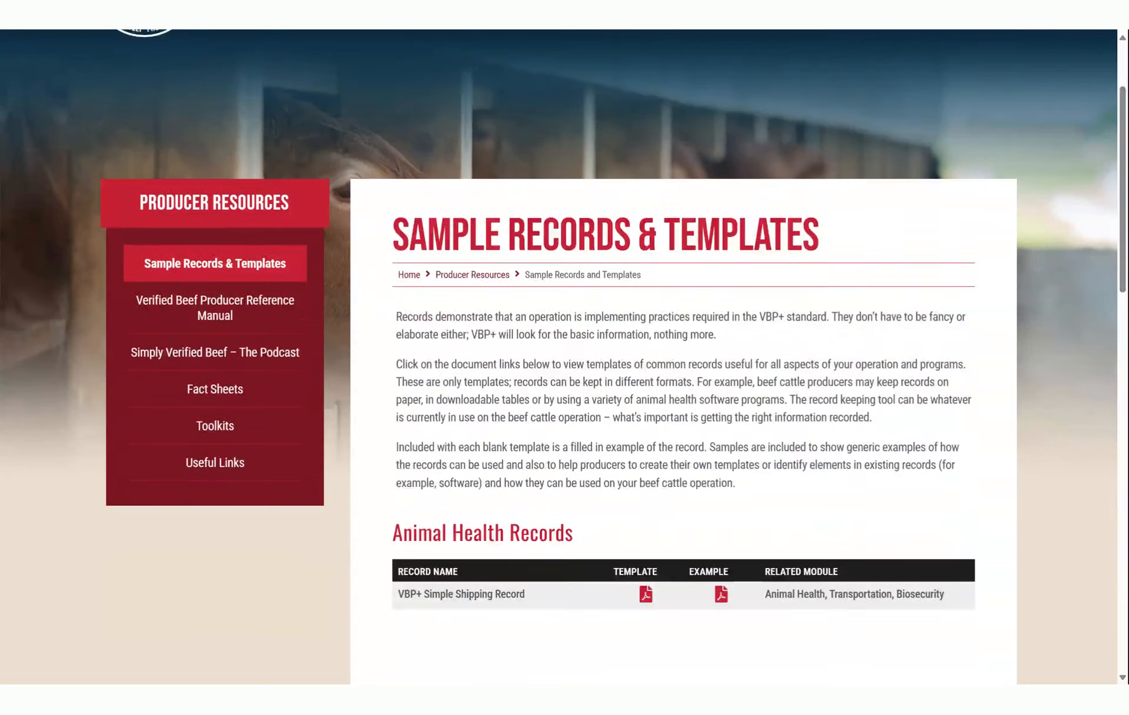
scroll(681, 353, "down", 2)
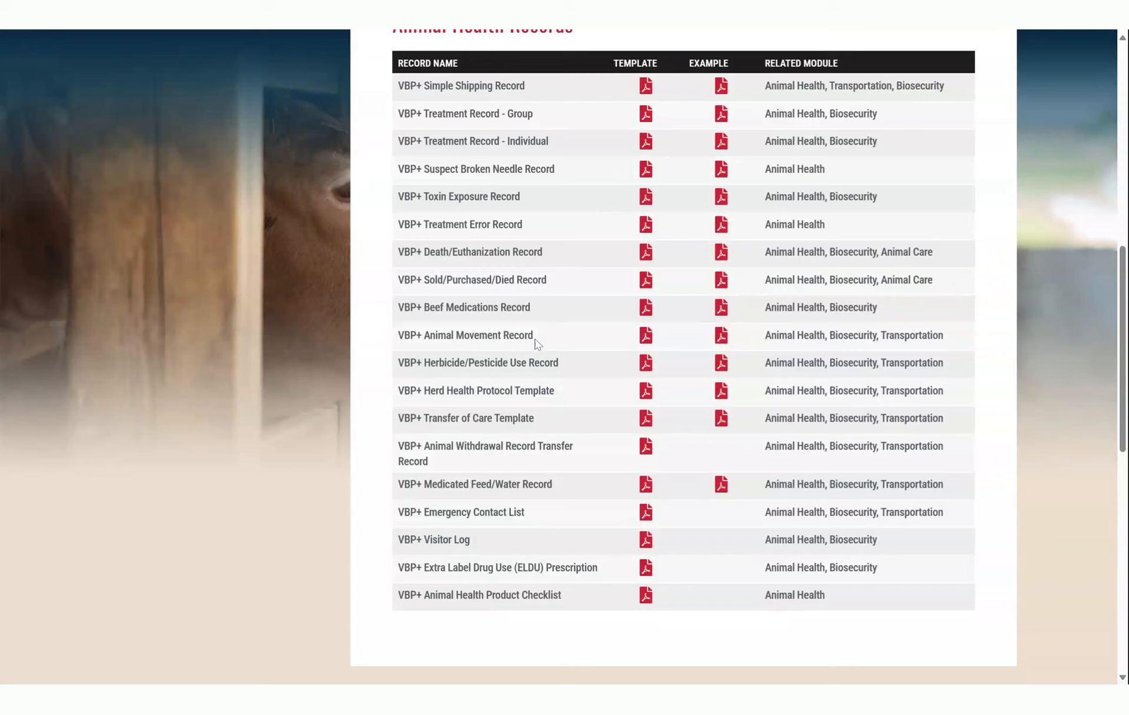
left_click_drag(535, 340, 398, 336)
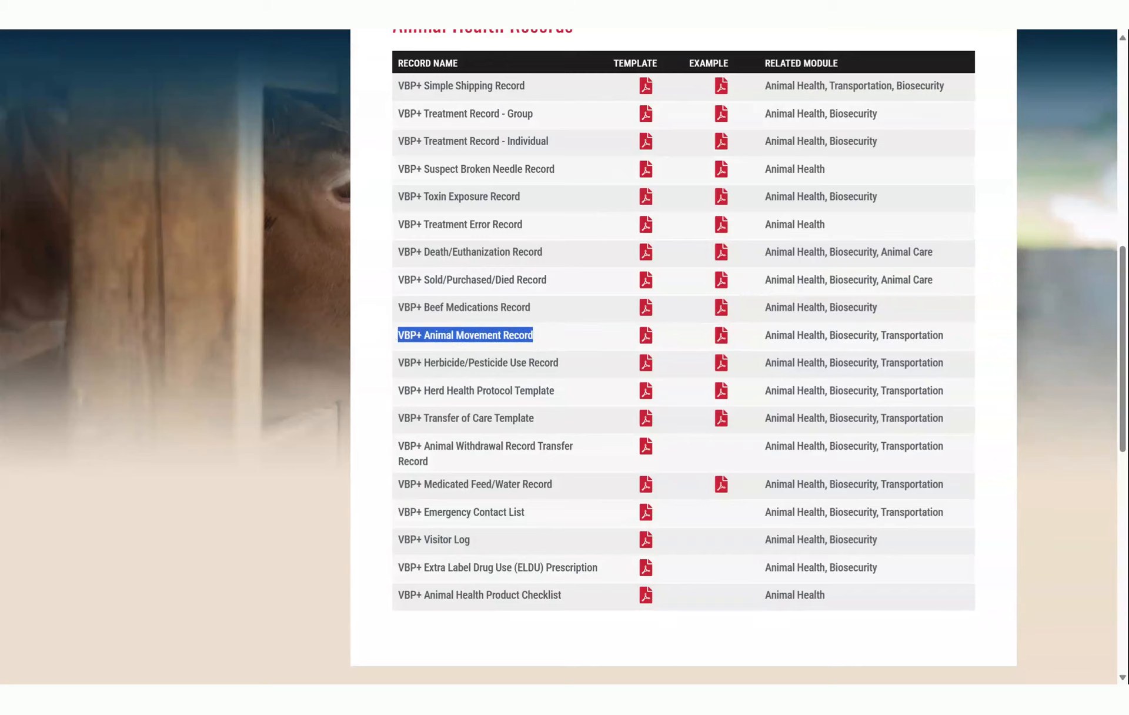
left_click(645, 335)
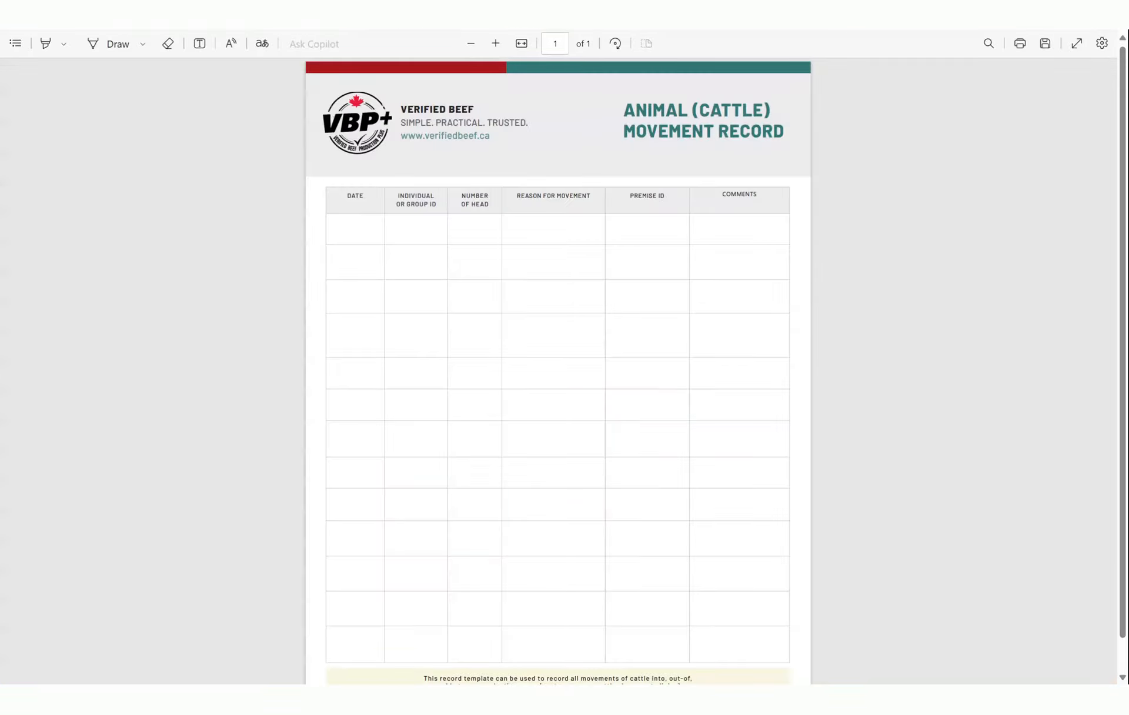
Open the filled-in example of the VBP+ Animal Movement Record and review its sample entries.
left_click(64, 18)
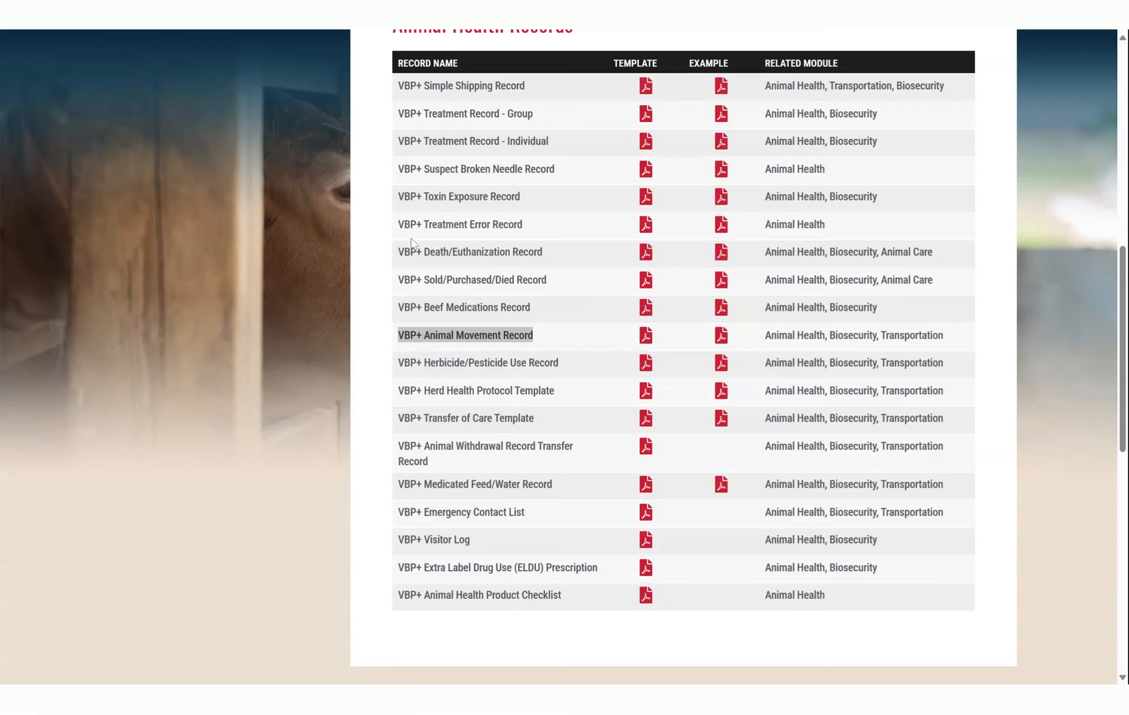
left_click(721, 335)
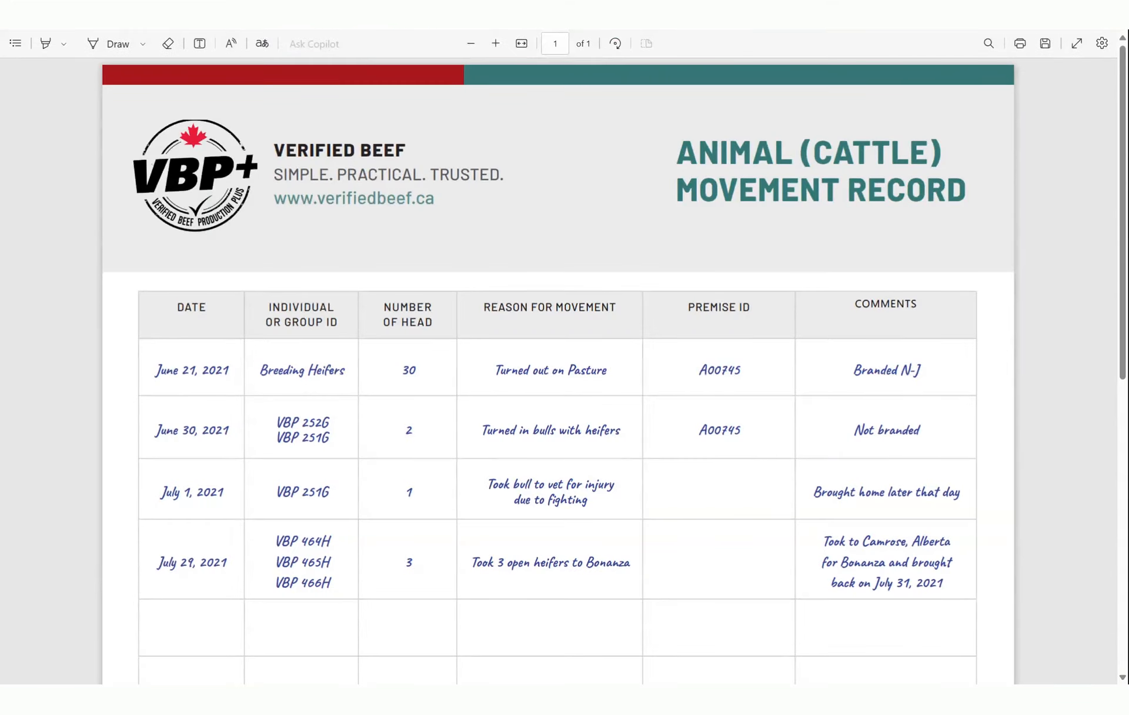
scroll(556, 376, "down", 2)
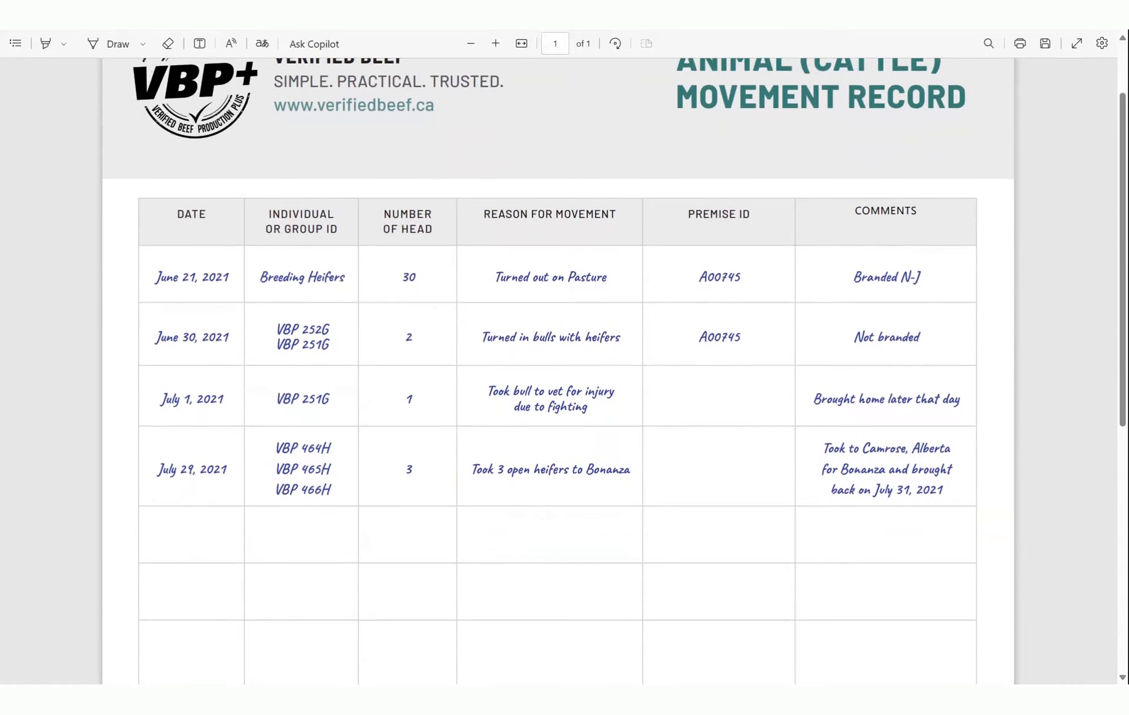
scroll(556, 376, "down", 1)
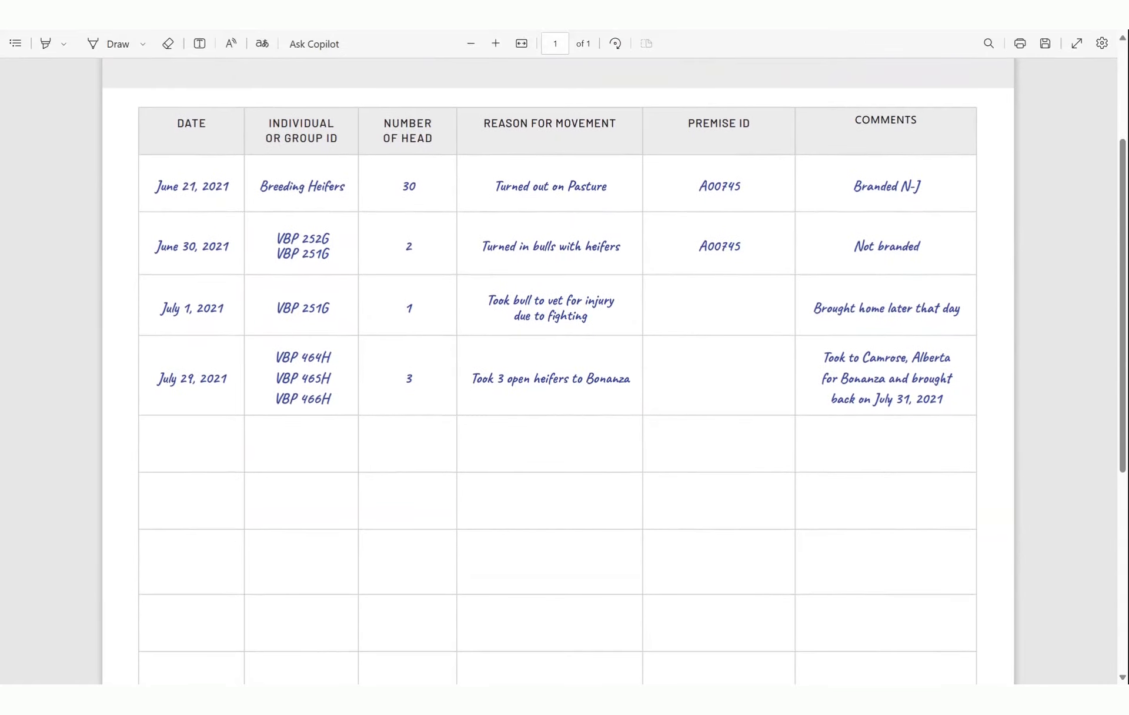
scroll(556, 376, "up", 3)
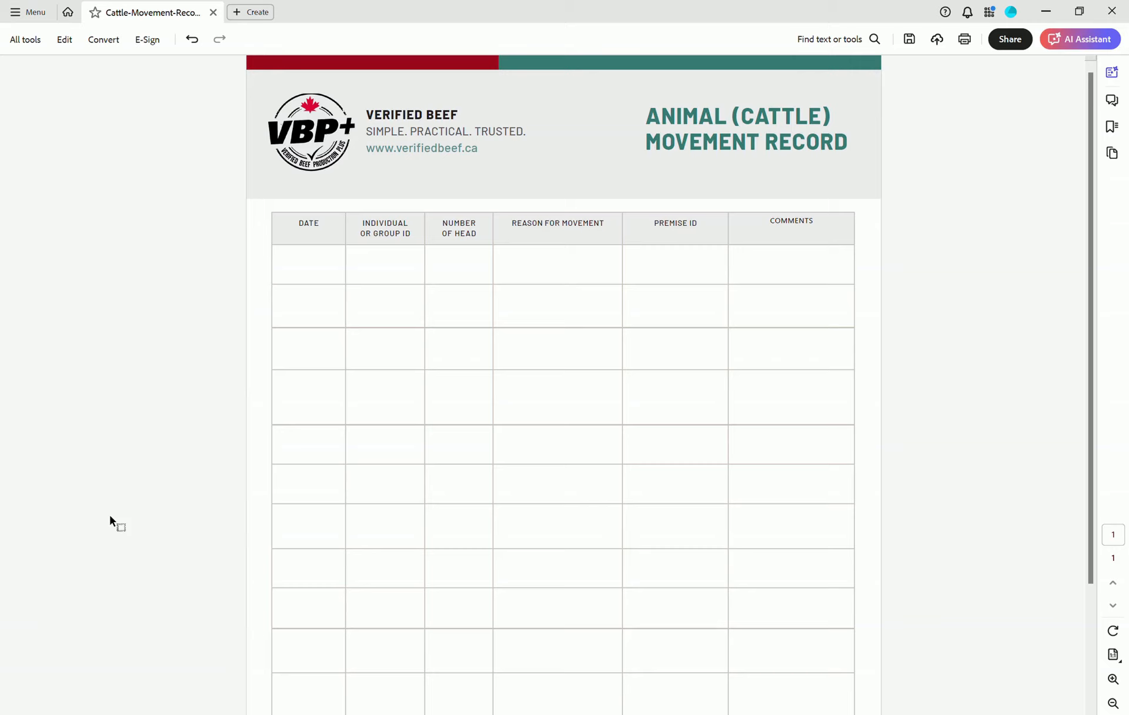
Handwrite the date "June 21, 2024" in the first row of the cattle movement record.
mouse_move(280, 248)
left_mouse_down()
mouse_move(276, 258)
mouse_move(300, 261)
left_mouse_up()
mouse_move(302, 258)
left_mouse_down()
mouse_move(318, 251)
mouse_move(328, 262)
left_mouse_up()
mouse_move(333, 259)
left_mouse_down()
mouse_move(298, 282)
mouse_move(300, 270)
mouse_move(327, 280)
left_mouse_up()
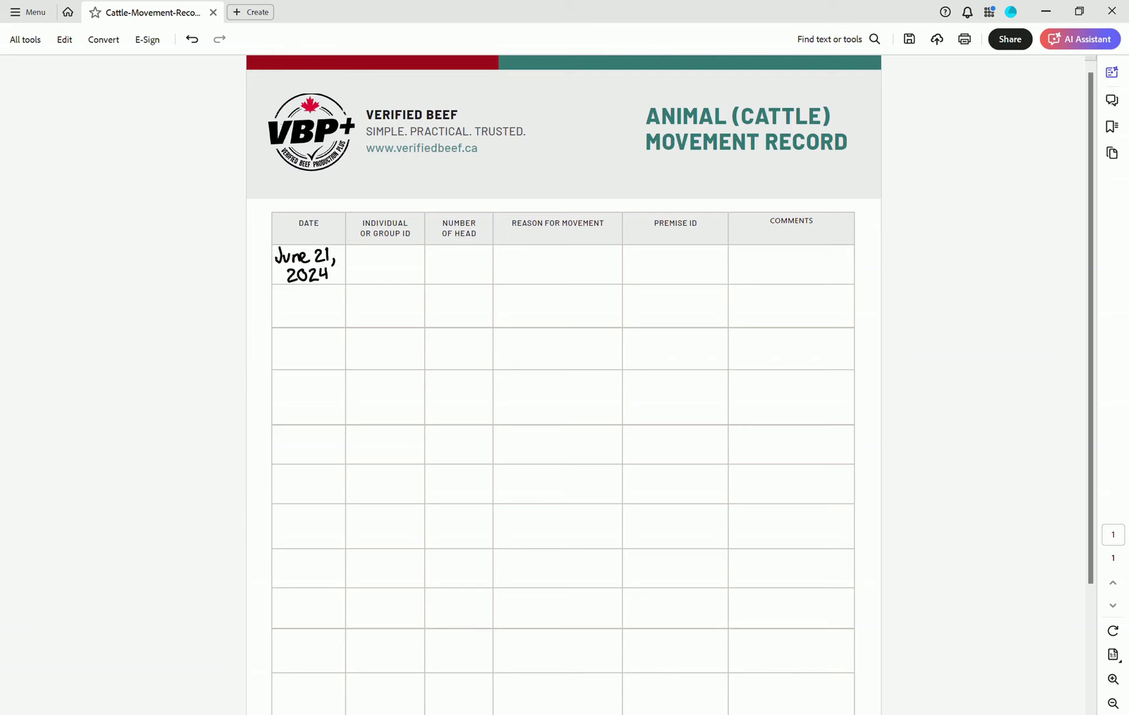
Handwrite "Breeding Heifers" as the first row's group ID and 30 as its number of head.
mouse_move(347, 247)
left_mouse_down()
mouse_move(351, 262)
mouse_move(377, 258)
left_mouse_up()
left_click_drag(384, 252, 386, 259)
left_click_drag(388, 252, 400, 258)
left_click_drag(407, 251, 400, 264)
left_click_drag(356, 268, 363, 273)
left_click_drag(362, 265, 371, 279)
left_click_drag(373, 272, 378, 280)
left_click_drag(376, 273, 390, 280)
mouse_move(391, 274)
left_mouse_down()
mouse_move(457, 261)
mouse_move(446, 278)
mouse_move(462, 264)
mouse_move(465, 280)
left_mouse_up()
left_click_drag(467, 259, 471, 280)
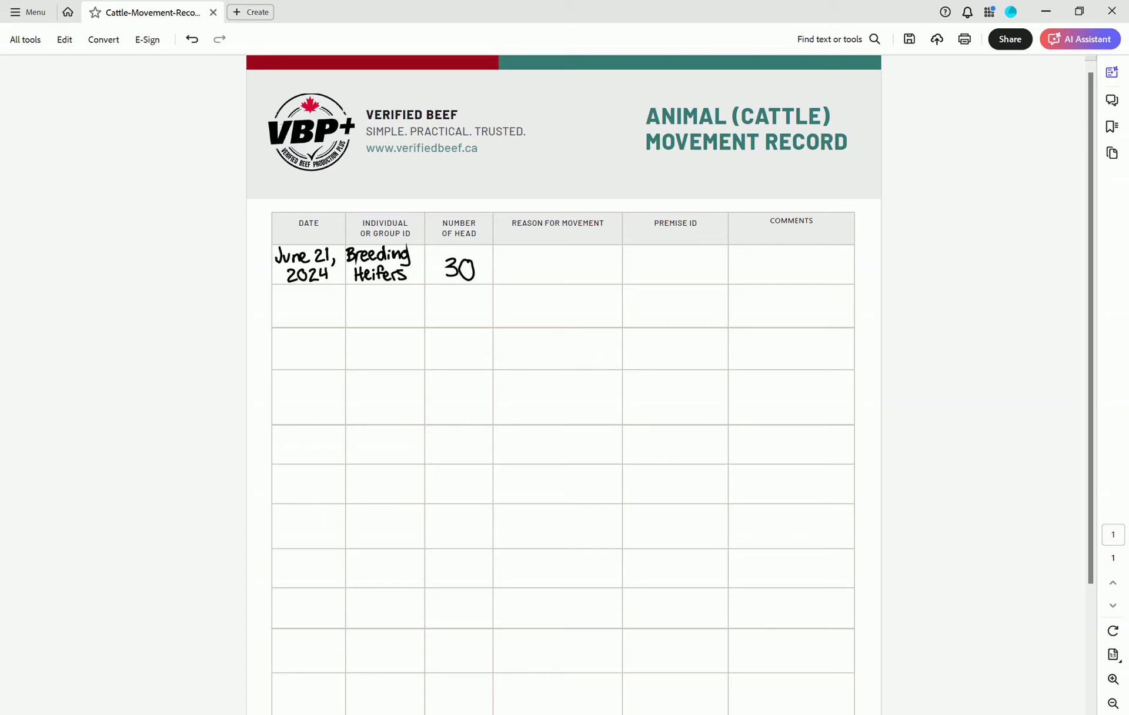
Handwrite "Turned out on pasture" as the reason for movement in the first row.
mouse_move(500, 249)
left_mouse_down()
mouse_move(499, 260)
mouse_move(506, 249)
left_mouse_up()
left_click_drag(503, 253, 518, 253)
left_click_drag(519, 253, 529, 261)
left_click_drag(530, 258, 539, 260)
mouse_move(546, 245)
left_mouse_down()
mouse_move(548, 261)
mouse_move(565, 260)
left_mouse_up()
left_click_drag(566, 253, 578, 261)
left_click_drag(573, 253, 595, 254)
left_click_drag(599, 254, 609, 262)
mouse_move(516, 271)
left_mouse_down()
mouse_move(518, 283)
mouse_move(640, 275)
mouse_move(641, 265)
mouse_move(639, 274)
left_mouse_up()
Handwrite "AA0745" as the premise ID in the first row.
left_click_drag(645, 258, 651, 274)
mouse_move(638, 269)
left_mouse_down()
mouse_move(658, 259)
mouse_move(674, 276)
mouse_move(693, 269)
left_mouse_up()
left_click(660, 263)
mouse_move(690, 251)
left_mouse_down()
mouse_move(689, 275)
mouse_move(705, 256)
mouse_move(698, 276)
left_mouse_up()
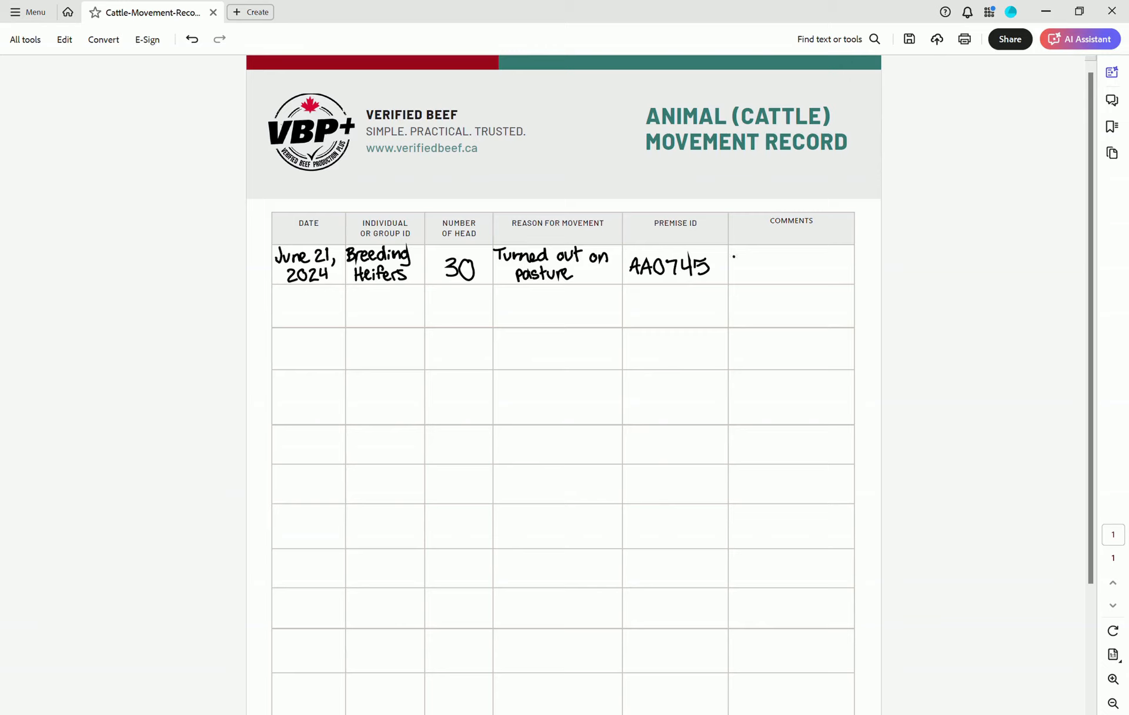
Handwrite the comment "Branded N-J" in the first row.
mouse_move(734, 255)
left_mouse_down()
mouse_move(734, 270)
mouse_move(766, 268)
left_mouse_up()
left_click(744, 267)
mouse_move(773, 252)
left_mouse_down()
mouse_move(774, 270)
mouse_move(804, 270)
mouse_move(812, 254)
mouse_move(828, 260)
left_mouse_up()
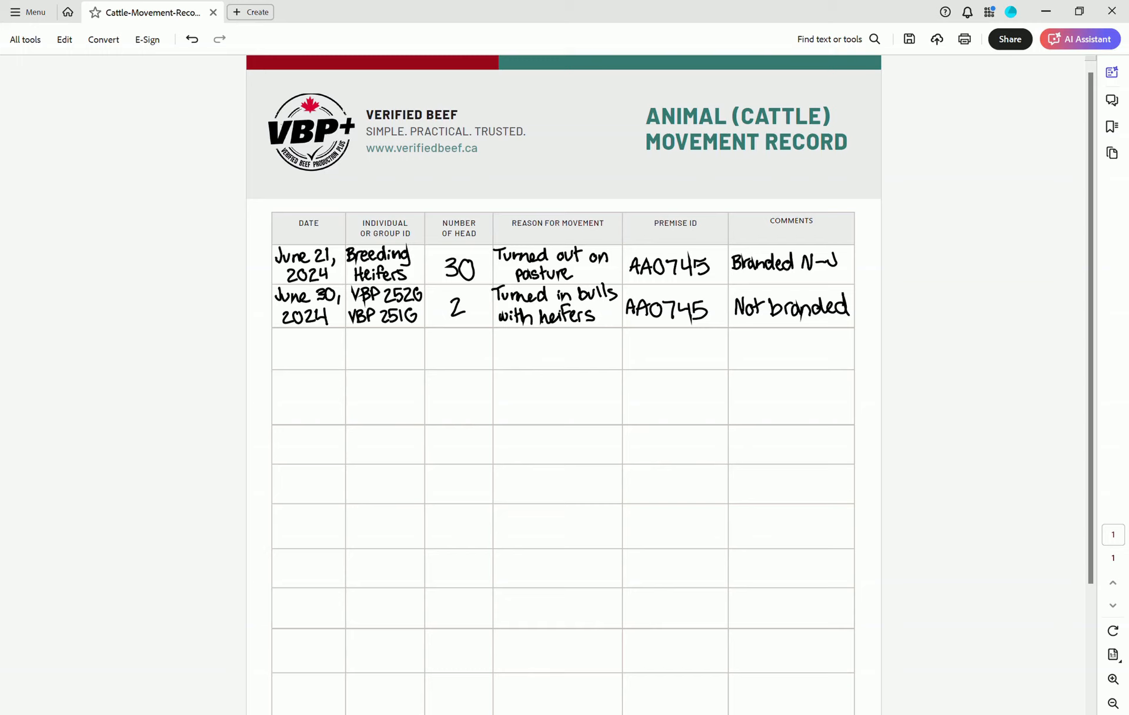
Handwrite the date "July 1, 2024" in the third row.
left_click_drag(281, 334, 275, 342)
left_click_drag(284, 337, 295, 347)
left_click_drag(298, 338, 302, 354)
mouse_move(312, 334)
left_mouse_down()
mouse_move(320, 351)
mouse_move(289, 368)
left_mouse_up()
mouse_move(294, 354)
left_mouse_down()
mouse_move(306, 368)
mouse_move(315, 362)
left_mouse_up()
Handwrite "VBP 251G" as the third row's individual ID and 1 as its number of head.
mouse_move(313, 353)
left_mouse_down()
mouse_move(316, 371)
mouse_move(358, 337)
mouse_move(363, 348)
left_mouse_up()
left_click_drag(362, 337, 362, 349)
mouse_move(373, 336)
left_mouse_down()
mouse_move(373, 349)
mouse_move(401, 351)
left_mouse_up()
mouse_move(411, 338)
left_mouse_down()
mouse_move(456, 360)
mouse_move(508, 333)
left_mouse_up()
Handwrite "Took bull to vet for fighting injury" as the reason for movement in the third row.
left_click_drag(504, 339, 512, 340)
left_click_drag(517, 333, 523, 348)
mouse_move(532, 336)
left_mouse_down()
mouse_move(531, 347)
mouse_move(548, 341)
left_mouse_up()
left_click_drag(553, 329, 553, 347)
mouse_move(559, 329)
left_mouse_down()
mouse_move(559, 347)
mouse_move(588, 337)
left_mouse_up()
left_click_drag(592, 334, 606, 340)
left_click_drag(607, 330, 608, 346)
mouse_move(498, 352)
left_mouse_down()
mouse_move(497, 366)
mouse_move(504, 357)
left_mouse_up()
left_click_drag(503, 358, 513, 360)
mouse_move(521, 350)
left_mouse_down()
mouse_move(517, 366)
mouse_move(524, 356)
left_mouse_up()
mouse_move(526, 358)
left_mouse_down()
mouse_move(532, 373)
mouse_move(548, 365)
left_mouse_up()
left_click_drag(543, 357, 554, 365)
left_click_drag(558, 359, 568, 374)
left_click_drag(579, 364, 578, 365)
mouse_move(581, 359)
left_mouse_down()
mouse_move(592, 373)
mouse_move(605, 361)
left_mouse_up()
left_click_drag(606, 357, 616, 369)
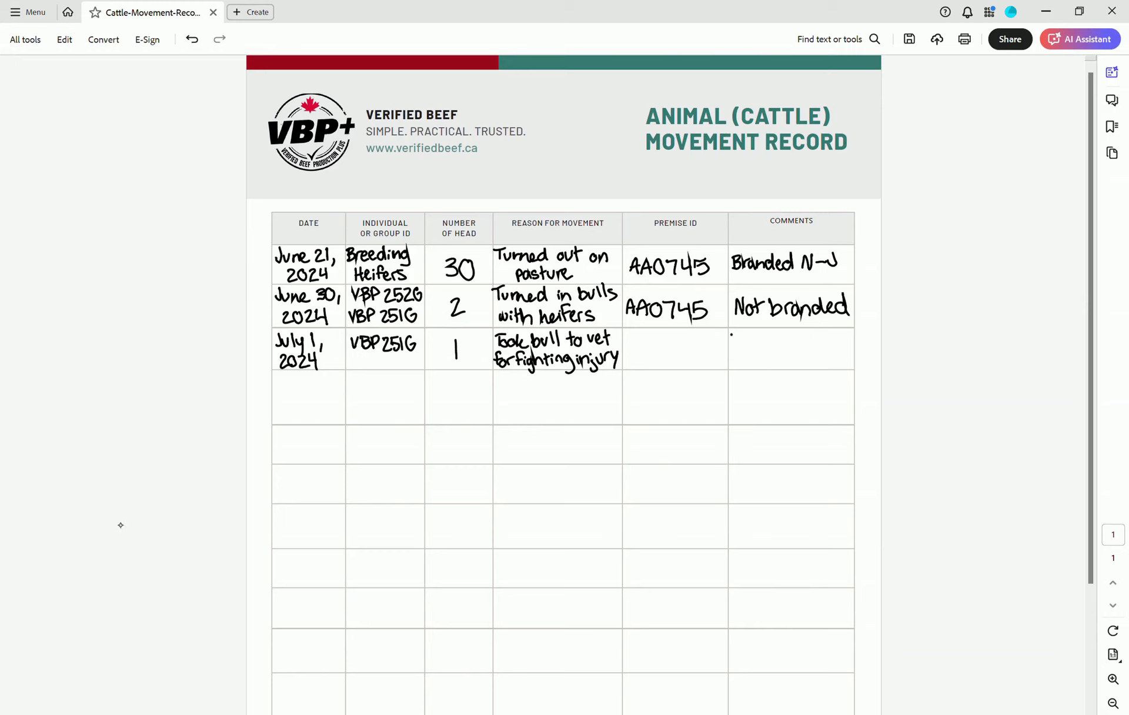
Handwrite the comment "Brought home later that day" in the third row.
left_click_drag(731, 335, 745, 336)
left_click_drag(748, 336, 748, 336)
mouse_move(753, 336)
left_mouse_down()
mouse_move(758, 349)
mouse_move(774, 343)
left_mouse_up()
left_click_drag(779, 329, 779, 344)
left_click_drag(774, 336, 819, 342)
left_click_drag(820, 338, 829, 340)
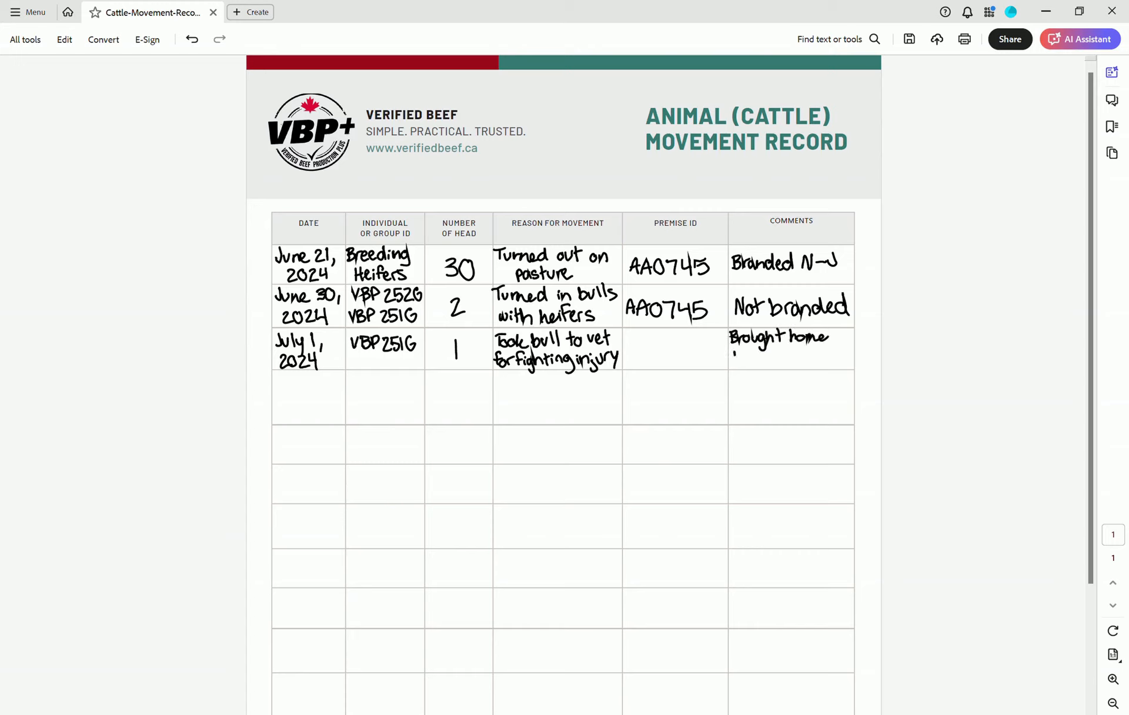
left_click_drag(734, 351, 736, 365)
left_click_drag(744, 355, 765, 365)
left_click_drag(771, 355, 784, 364)
left_click_drag(788, 351, 799, 364)
mouse_move(806, 348)
left_mouse_down()
mouse_move(806, 365)
mouse_move(812, 353)
left_mouse_up()
mouse_move(822, 348)
left_mouse_down()
mouse_move(820, 365)
mouse_move(839, 376)
left_mouse_up()
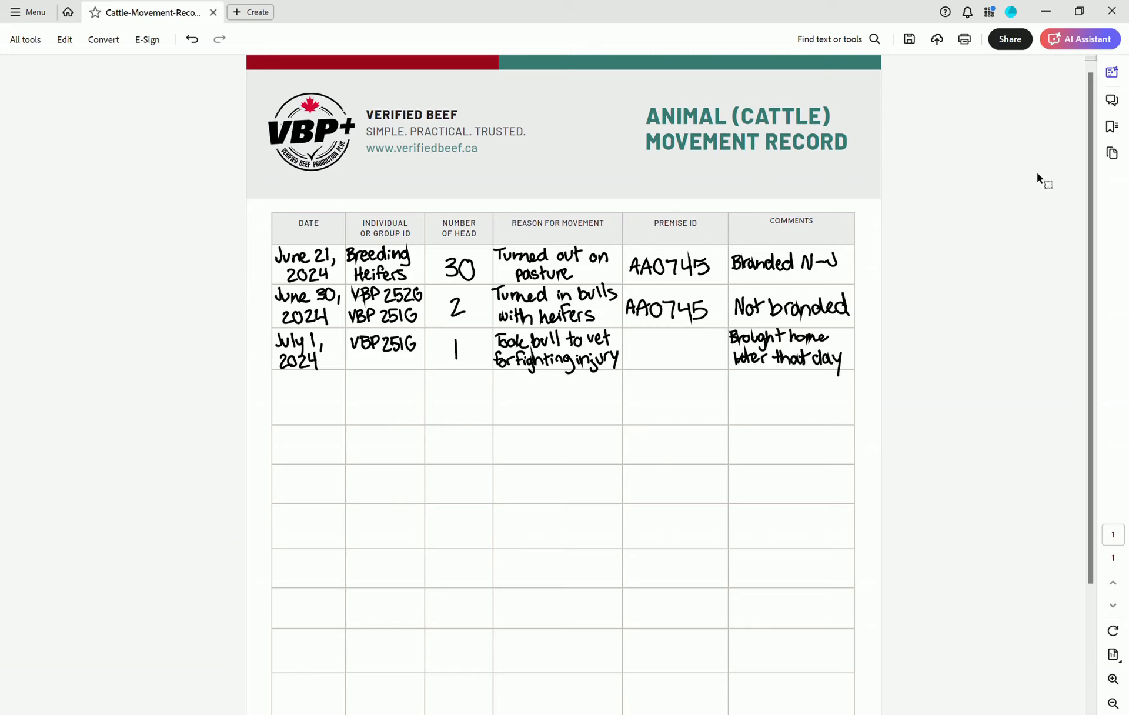